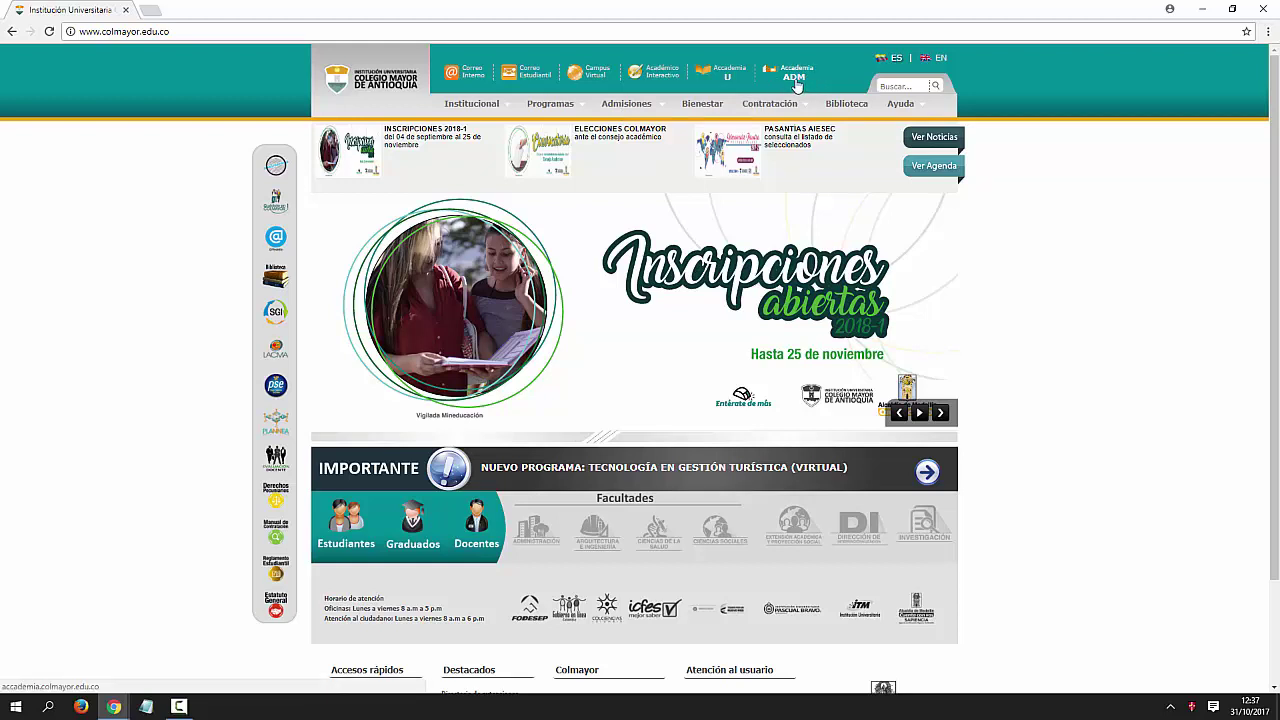
Log in to Accademia with the teacher's username and password, and open the Seguimiento Docente module
key("alt+Tab")
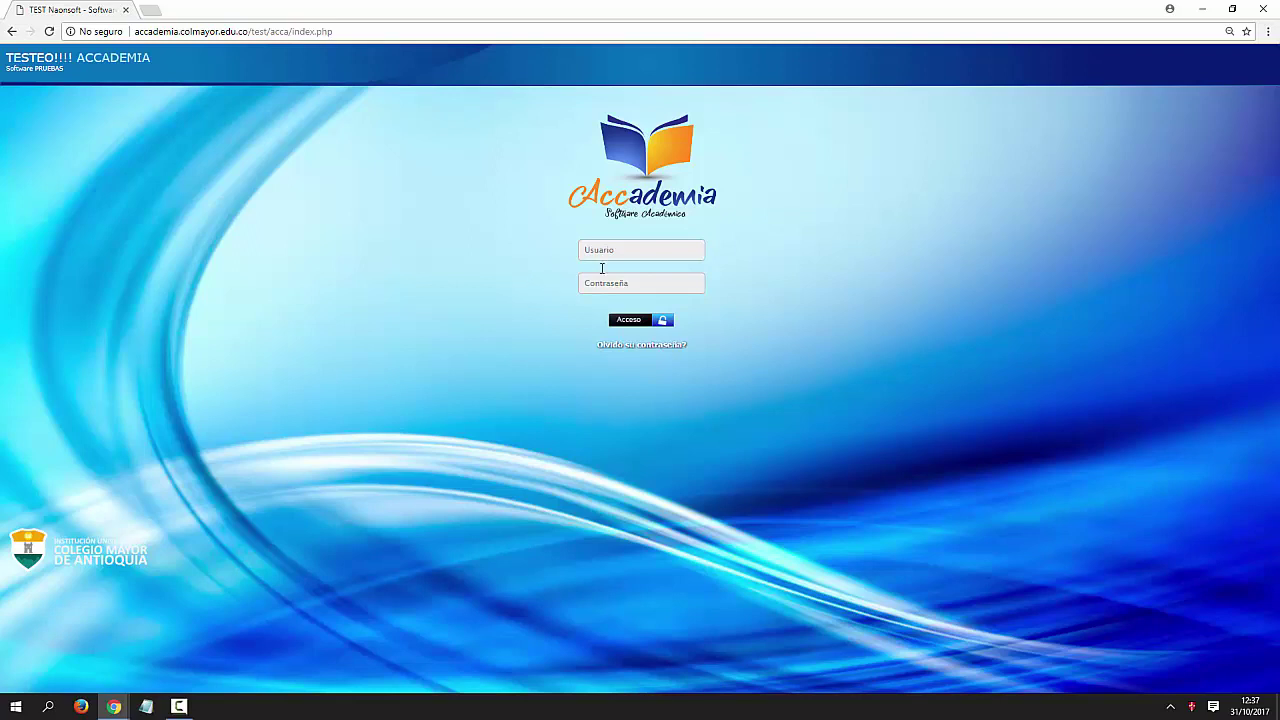
left_click(626, 248)
left_click(624, 249)
left_click(640, 286)
key("ctrl+v")
left_click(630, 321)
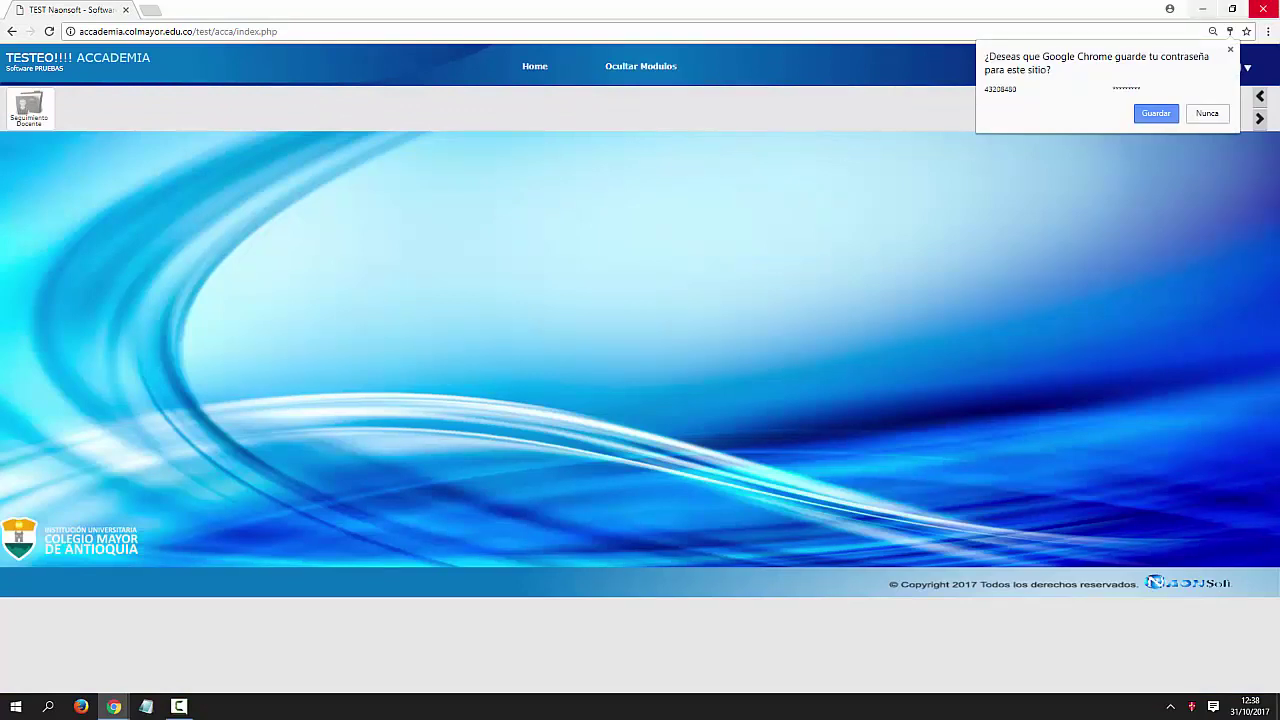
left_click(1230, 49)
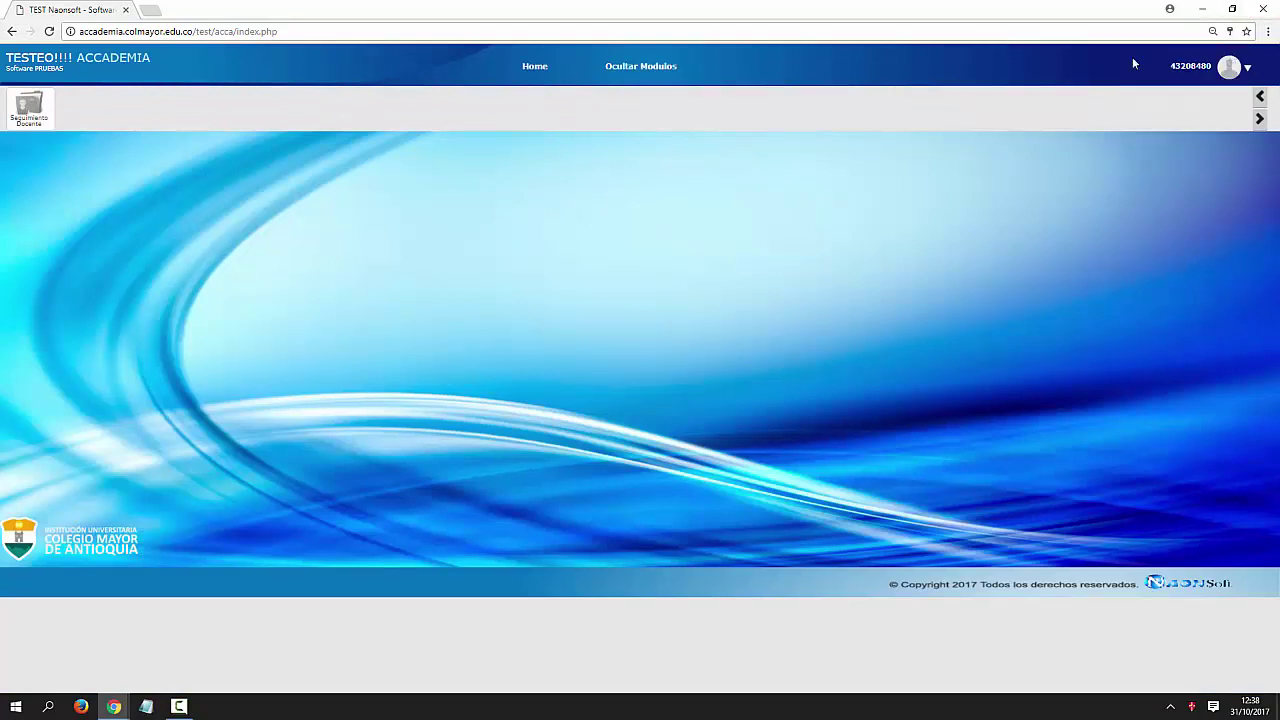
left_click(29, 112)
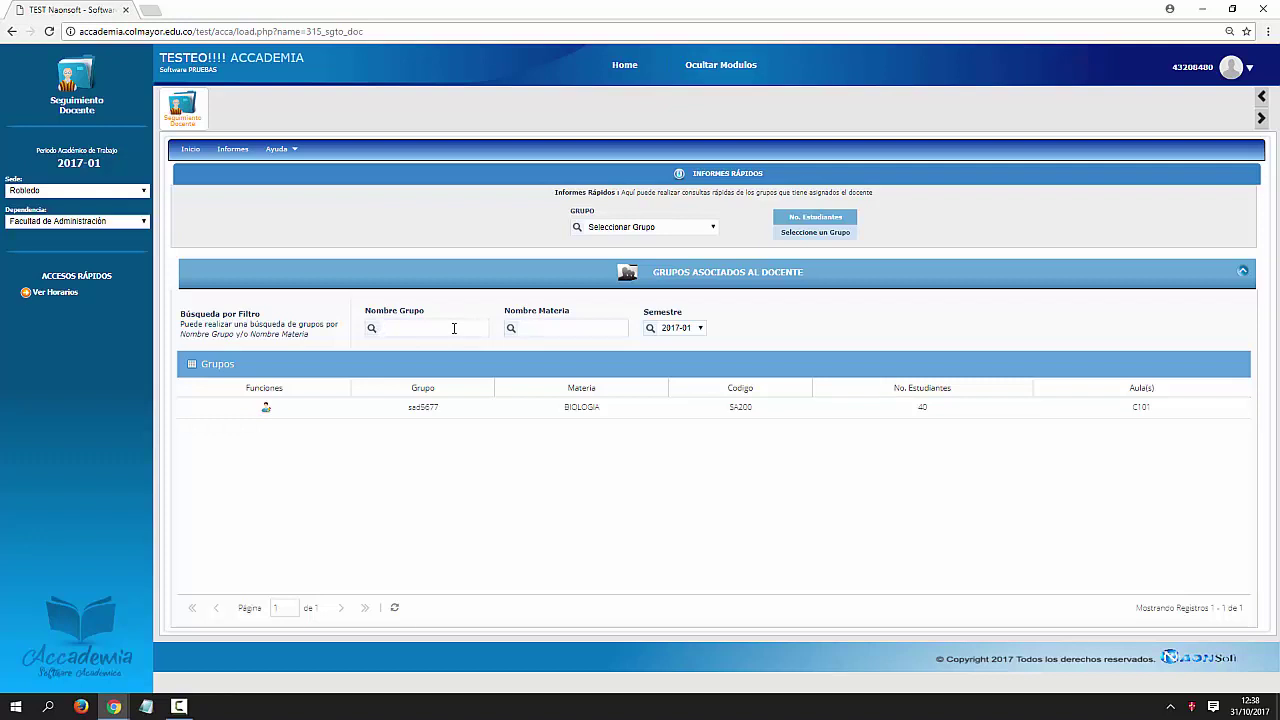
Filter the teacher's groups by the group name FFF, and clear the filter
type("fff")
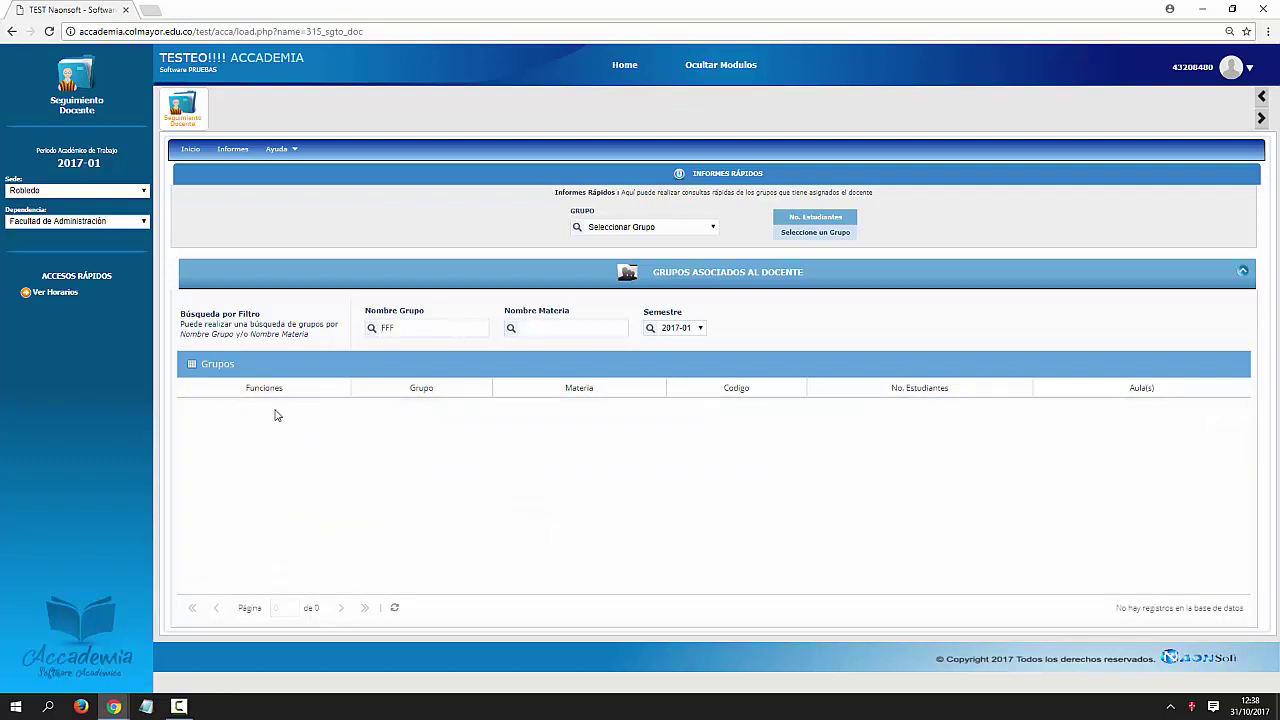
key("BackSpace")
key("BackSpace")
key("BackSpace")
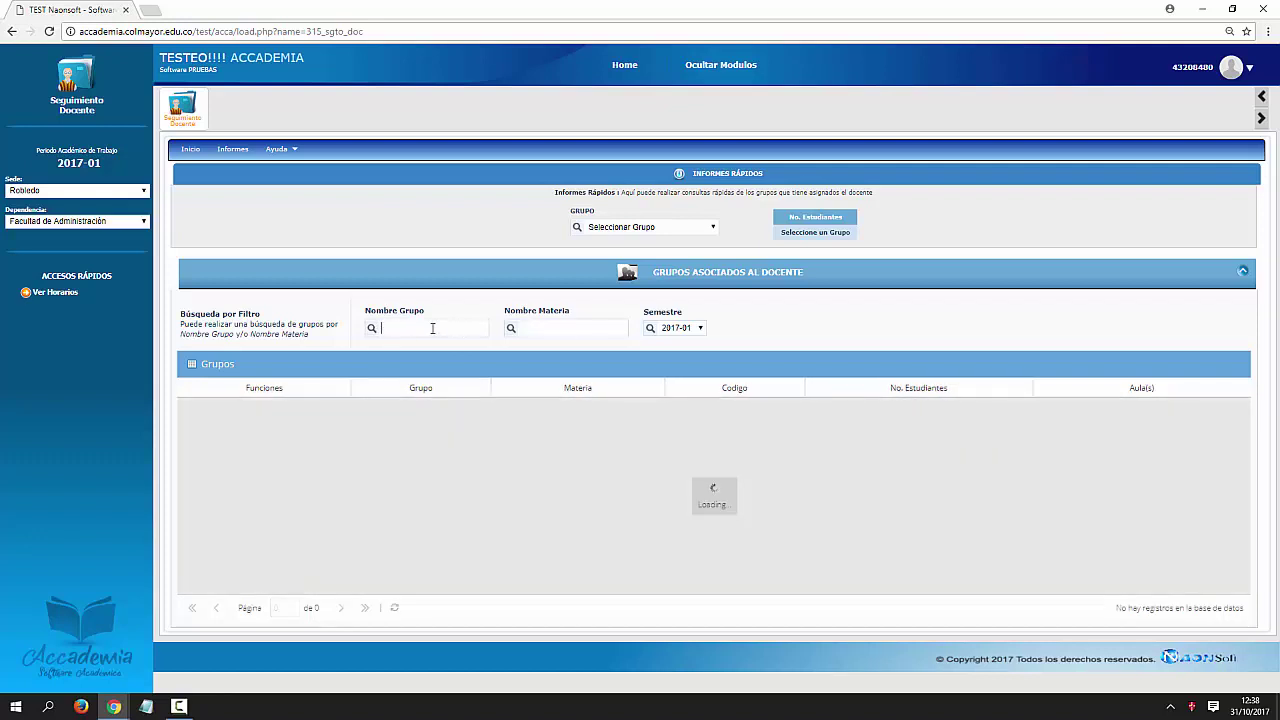
Filter the teacher's groups by the group name SAD5677, and clear the filter
type("S")
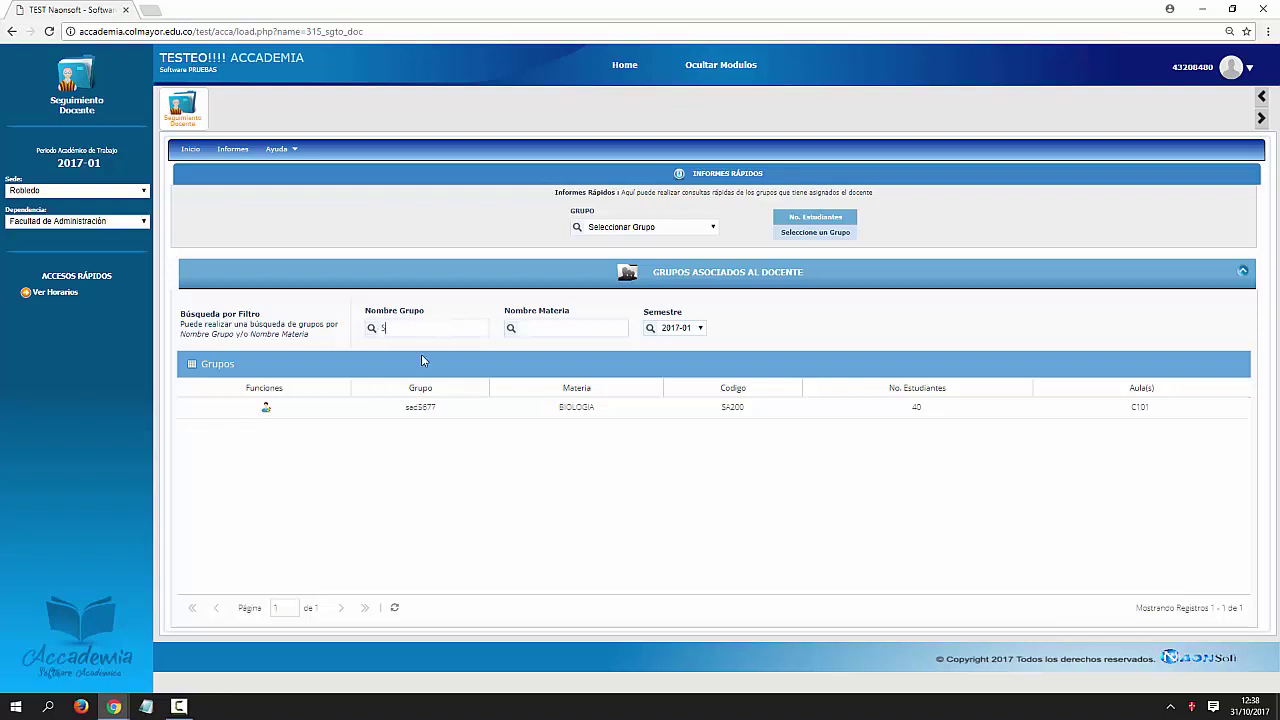
type("AD56")
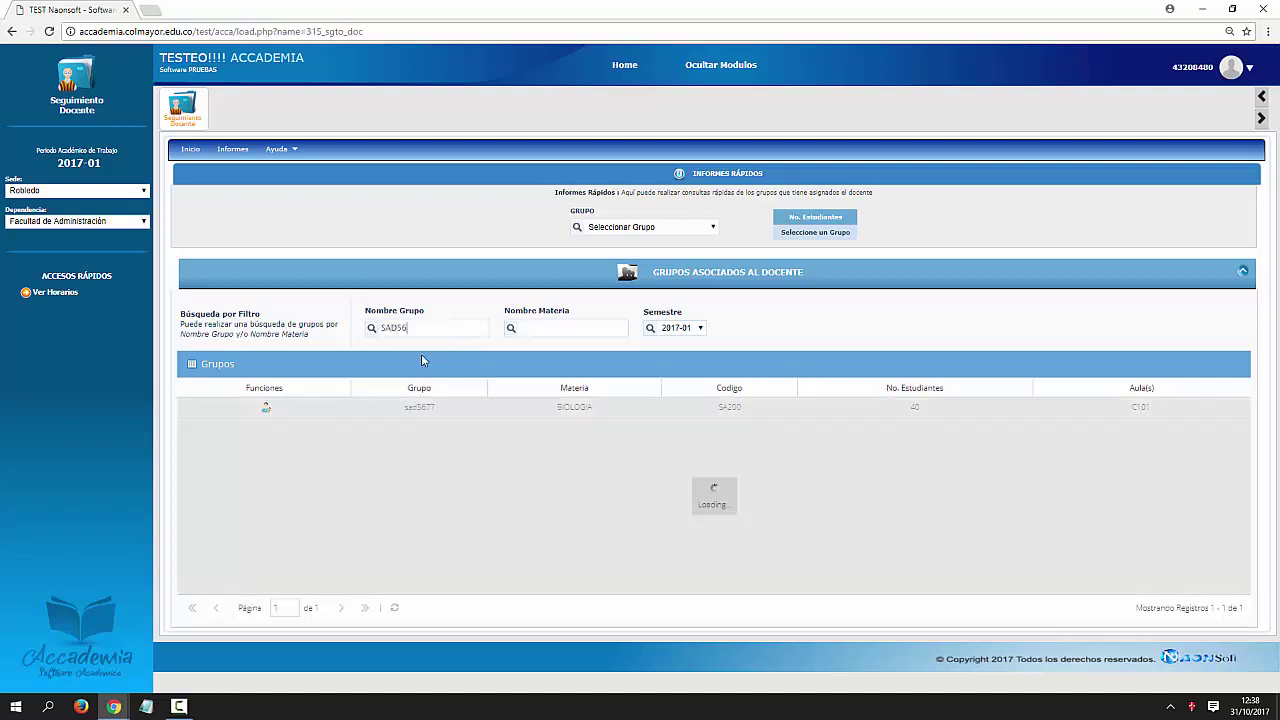
type("77")
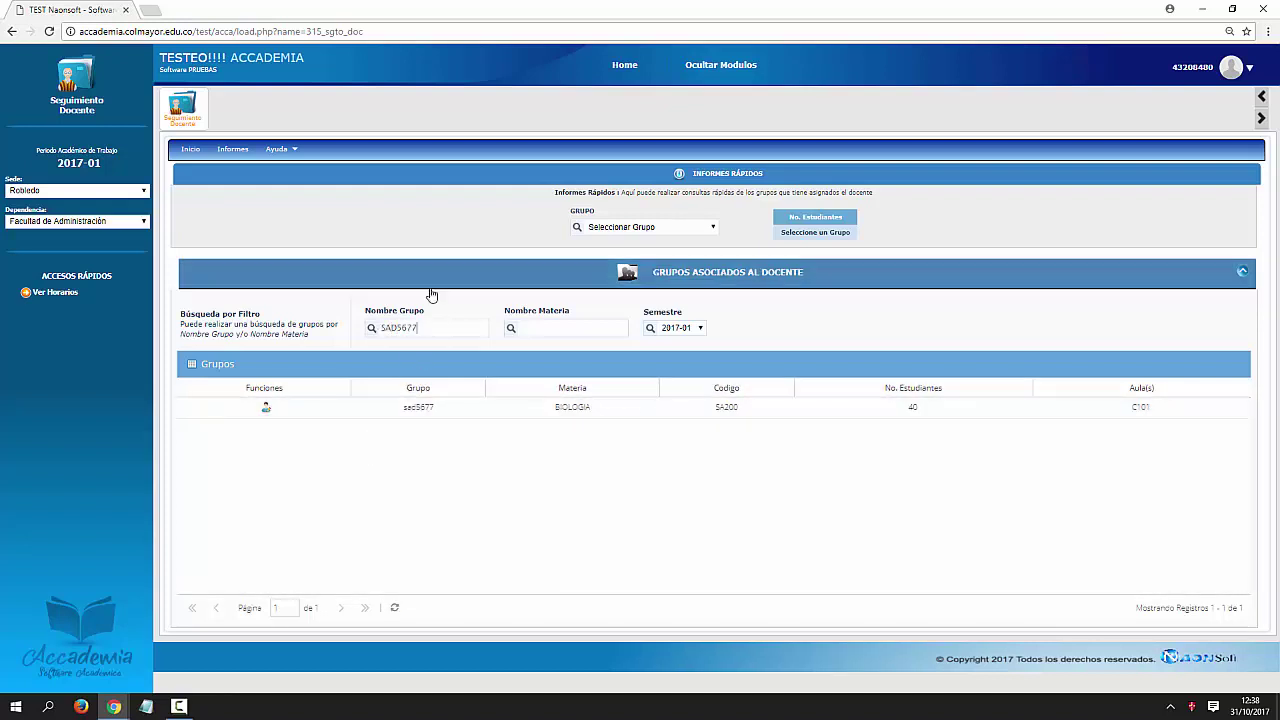
left_click_drag(434, 331, 371, 327)
key("BackSpace")
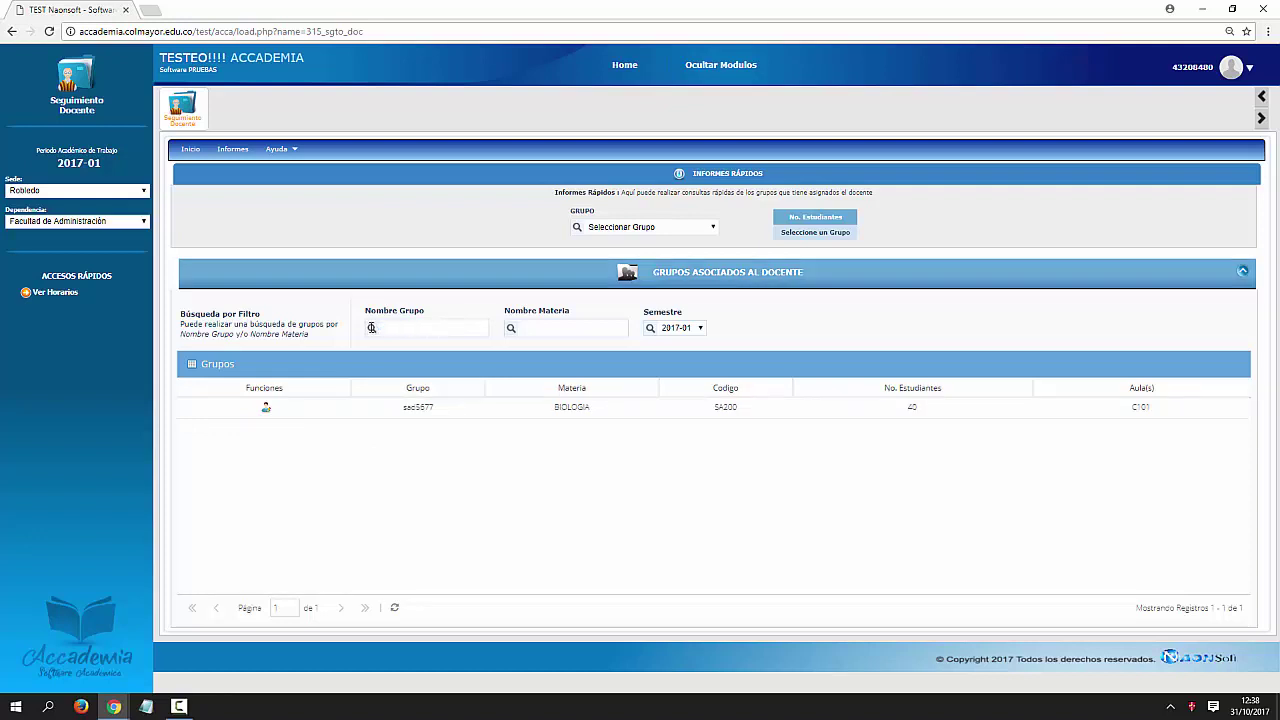
Filter the teacher's groups by the subject name BILOGIA, and clear the filter
left_click(587, 331)
type("BILOGIA")
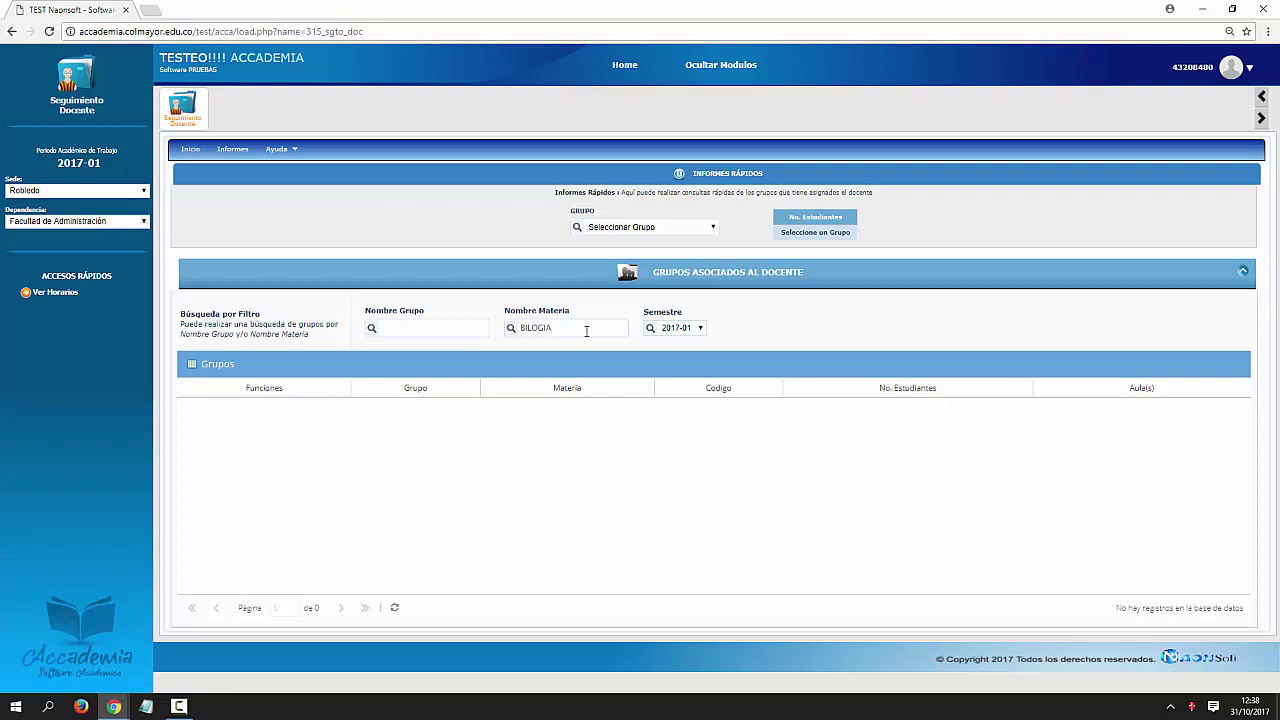
key("BackSpace")
key("BackSpace")
key("BackSpace")
key("BackSpace")
key("BackSpace")
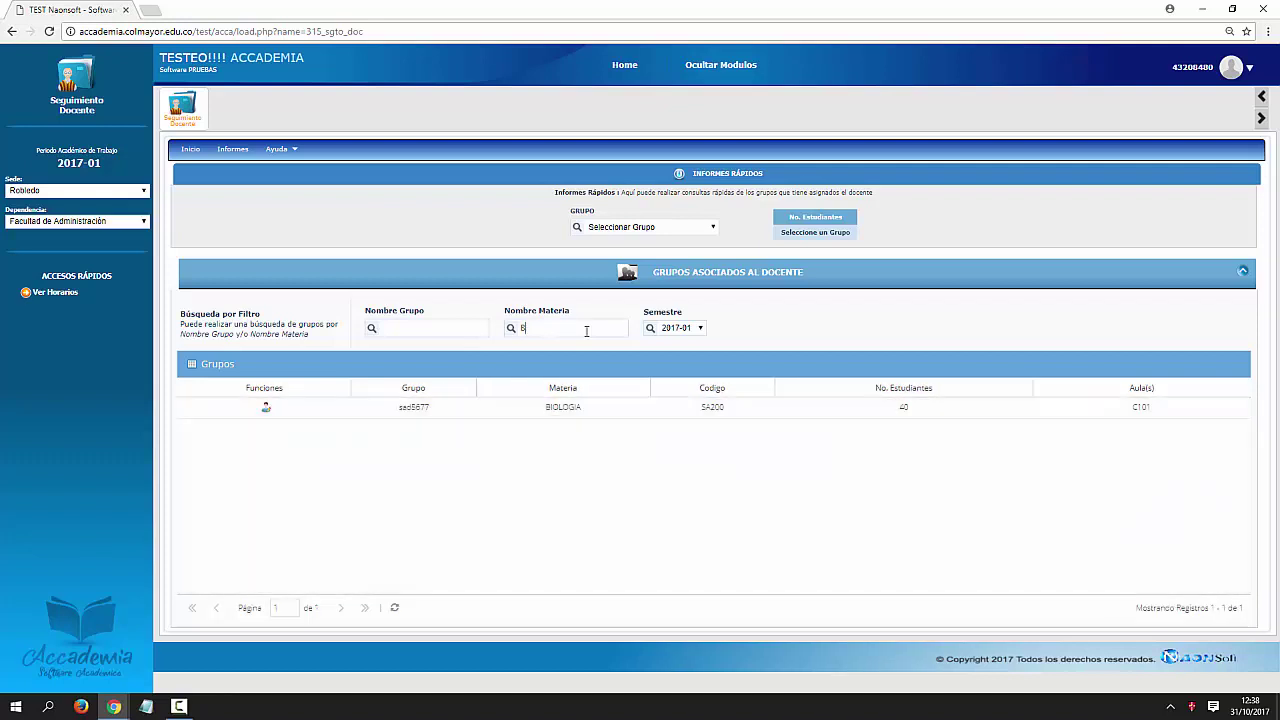
key("BackSpace")
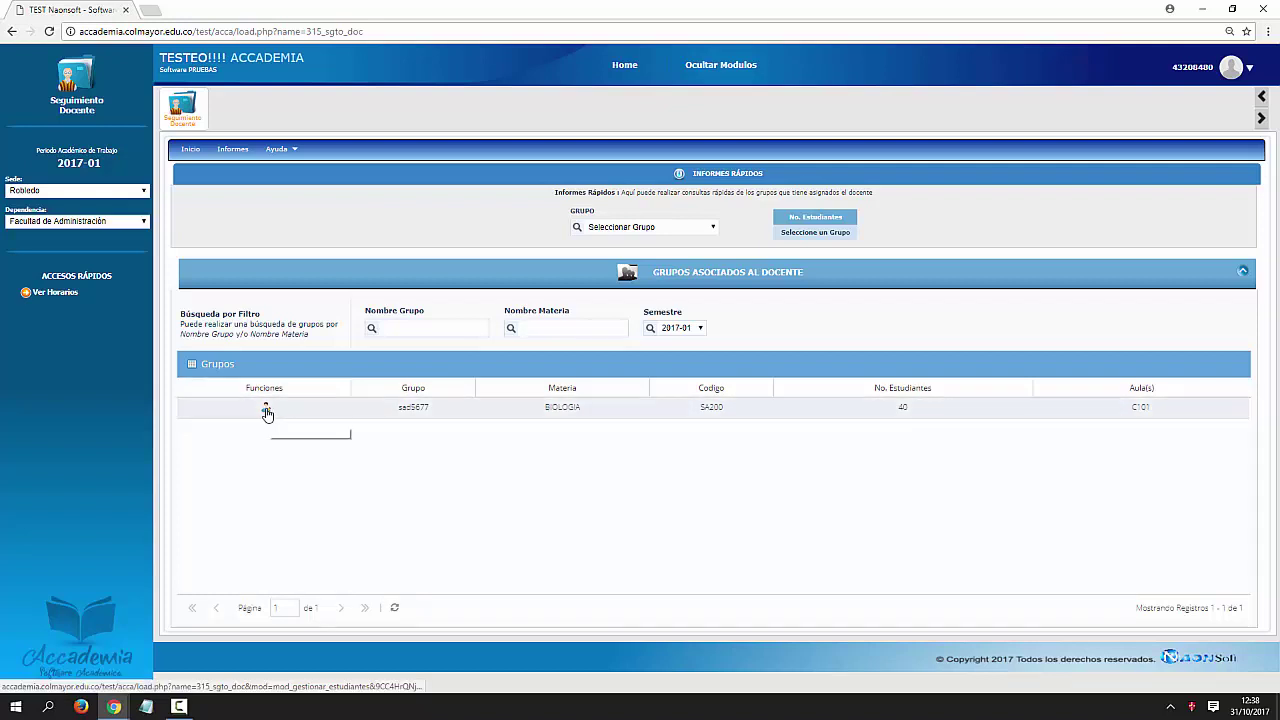
Open the enrolled students of the BIOLOGIA group sad5677 and look through the list
left_click(266, 410)
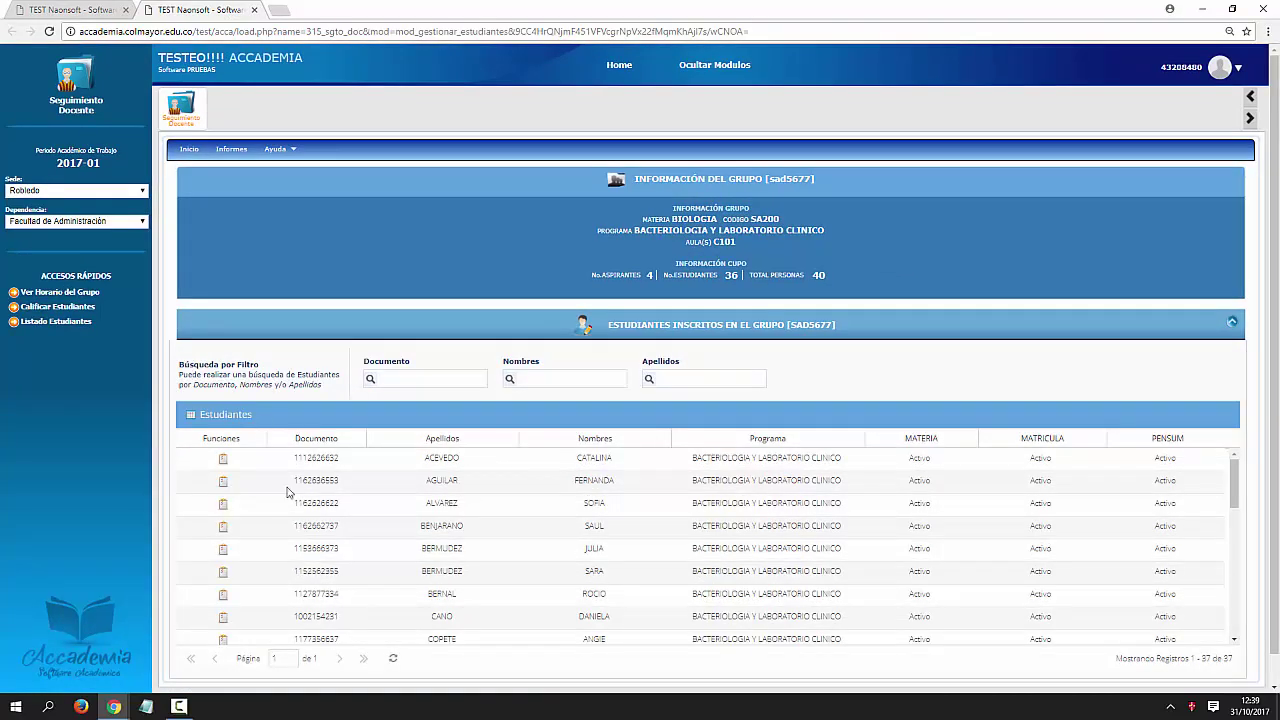
scroll(455, 485, "down", 5)
scroll(462, 489, "up", 5)
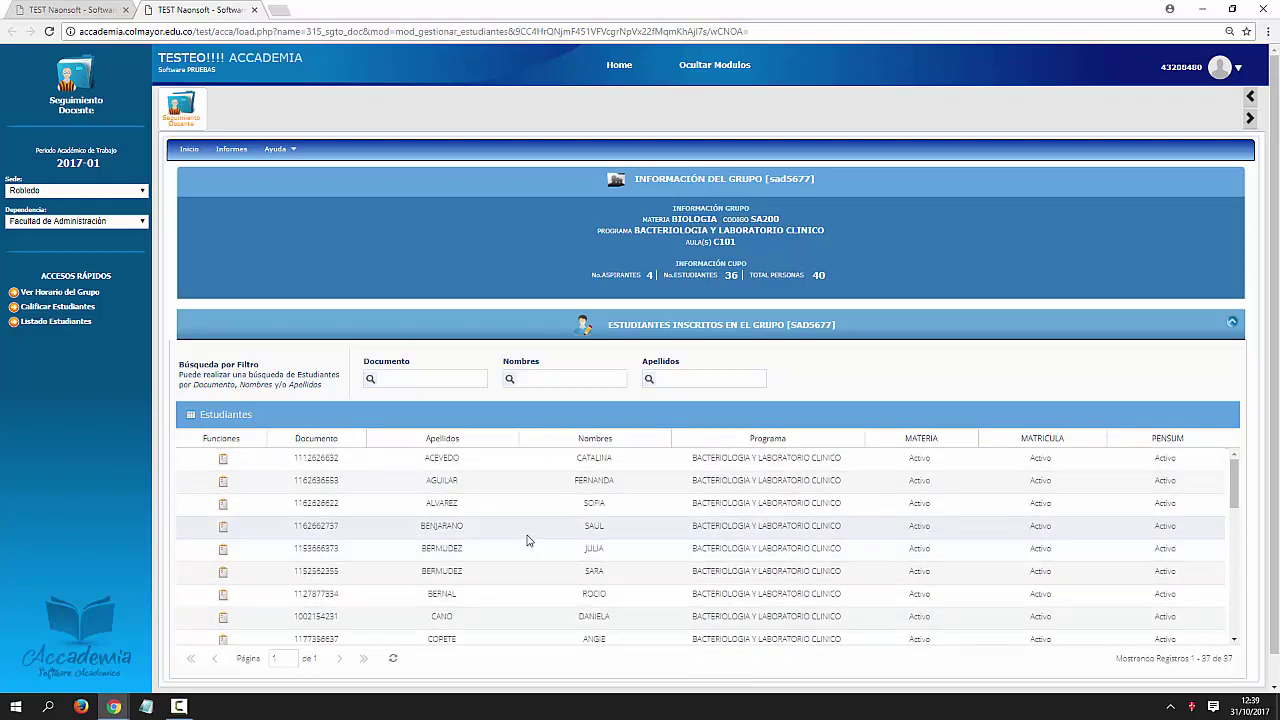
Open the grading form of the second student in the list and set the Primer Parcial grade to 2.3
left_click(220, 480)
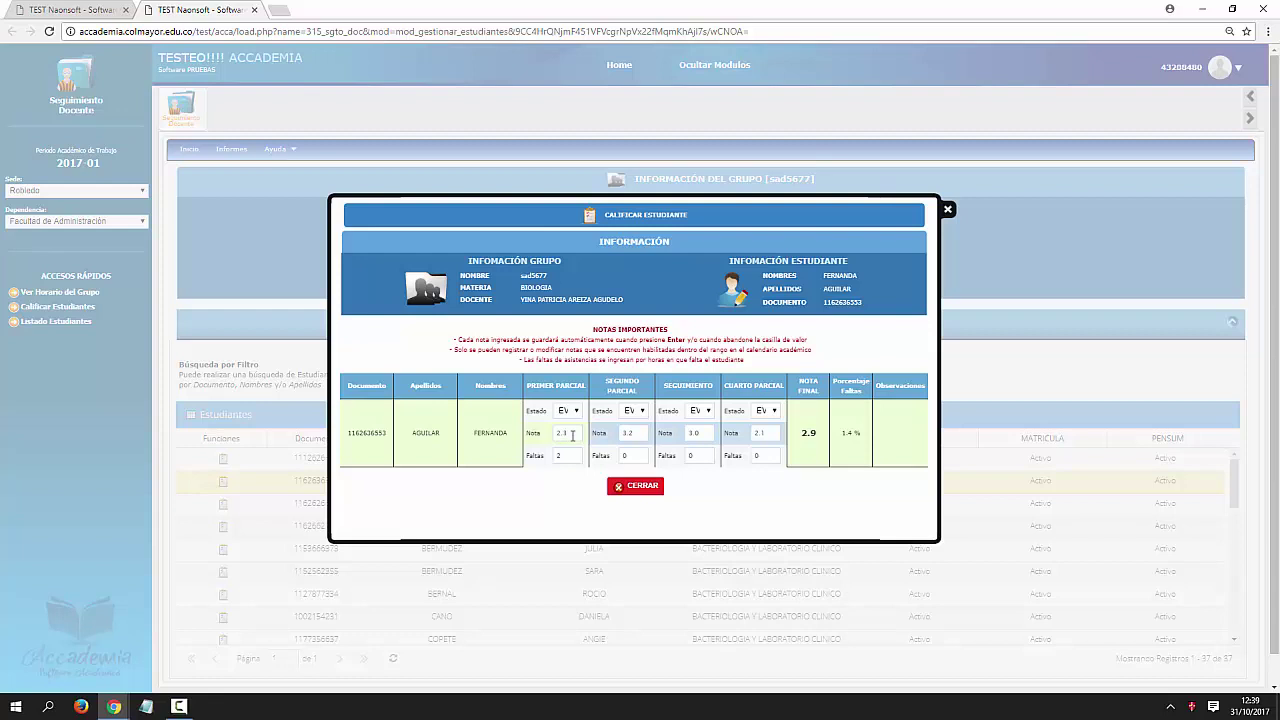
key("BackSpace")
type("1")
key("Return")
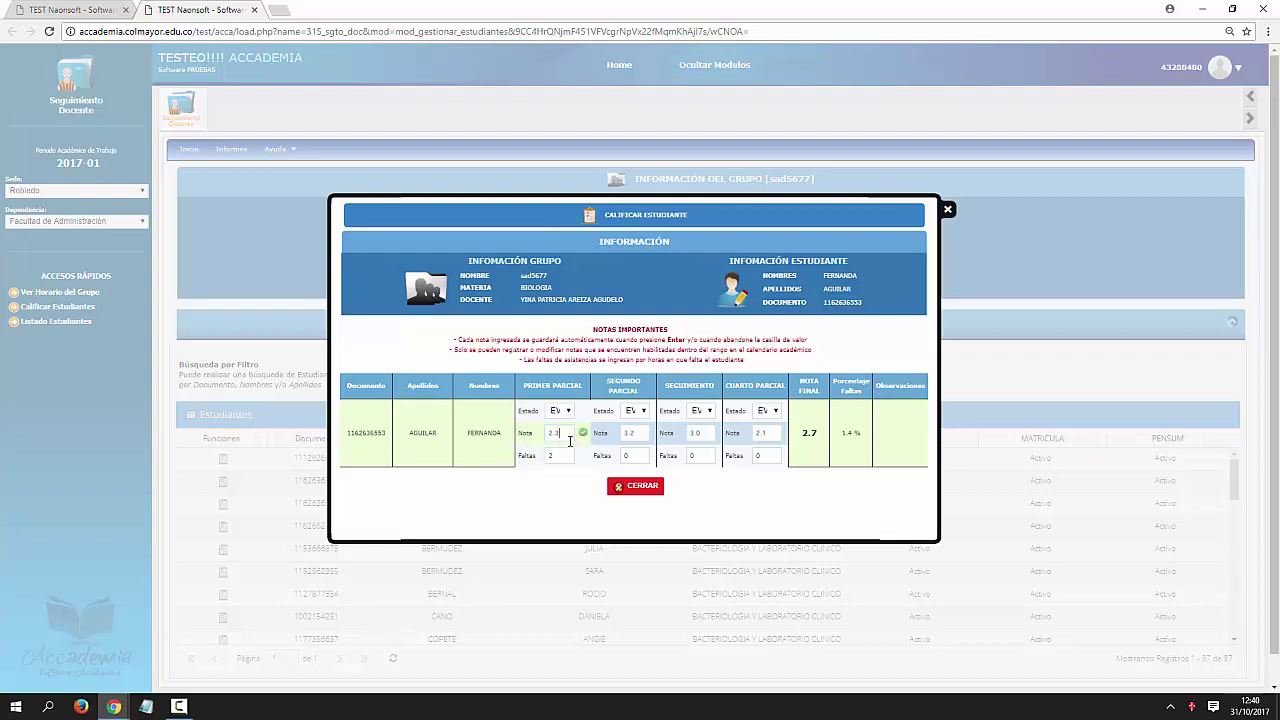
Change the student's Primer Parcial grade to 2
left_click(627, 432)
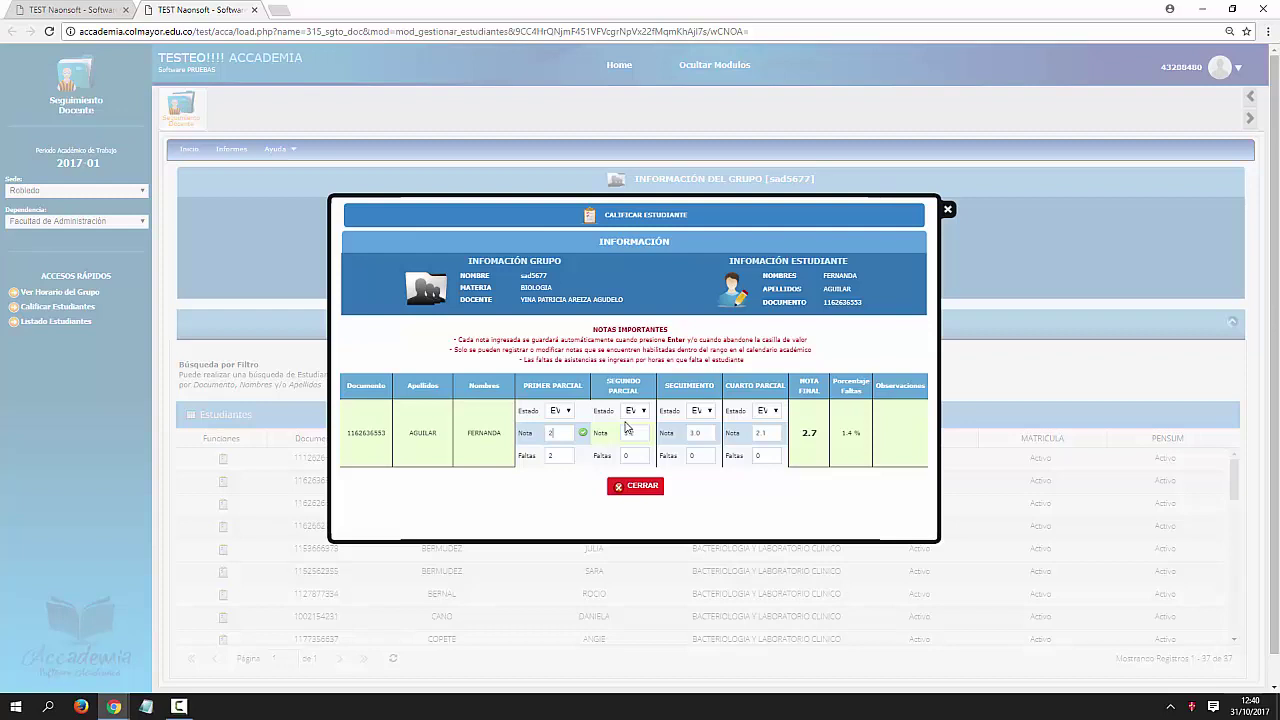
key("Return")
key("Return")
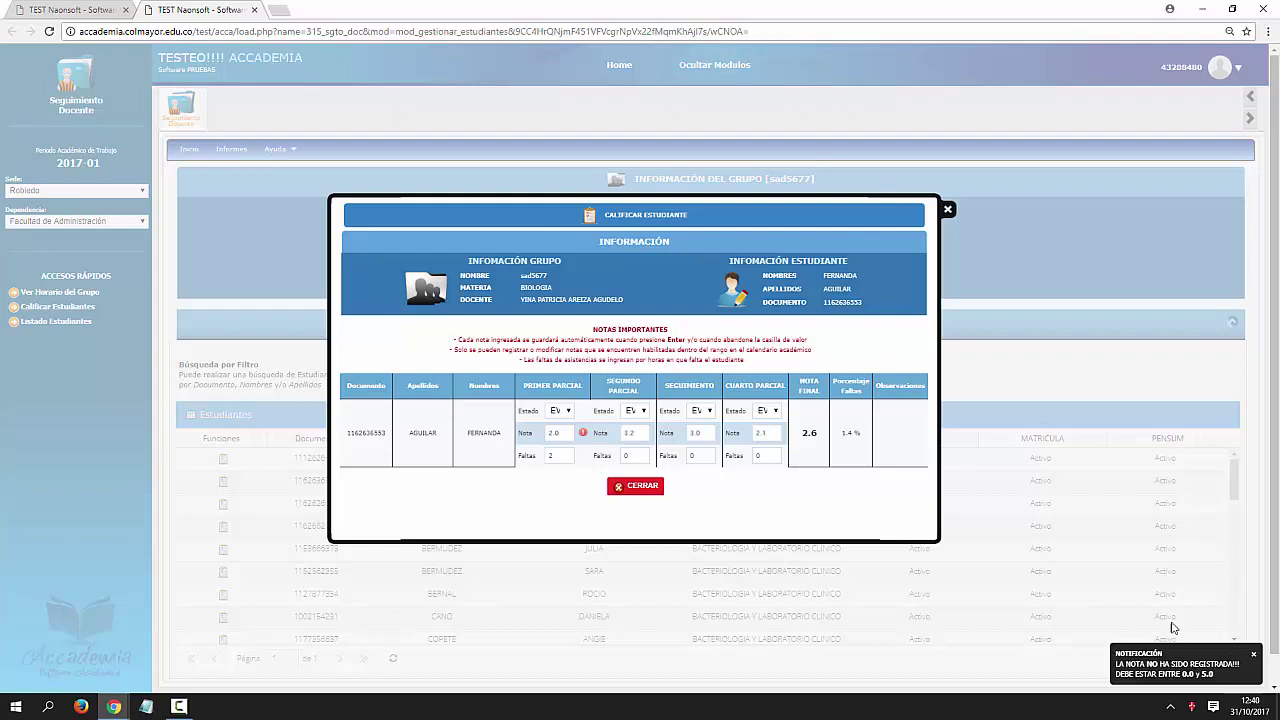
Set the student's Primer Parcial grade to 2.4 and close the grading form
left_click(566, 432)
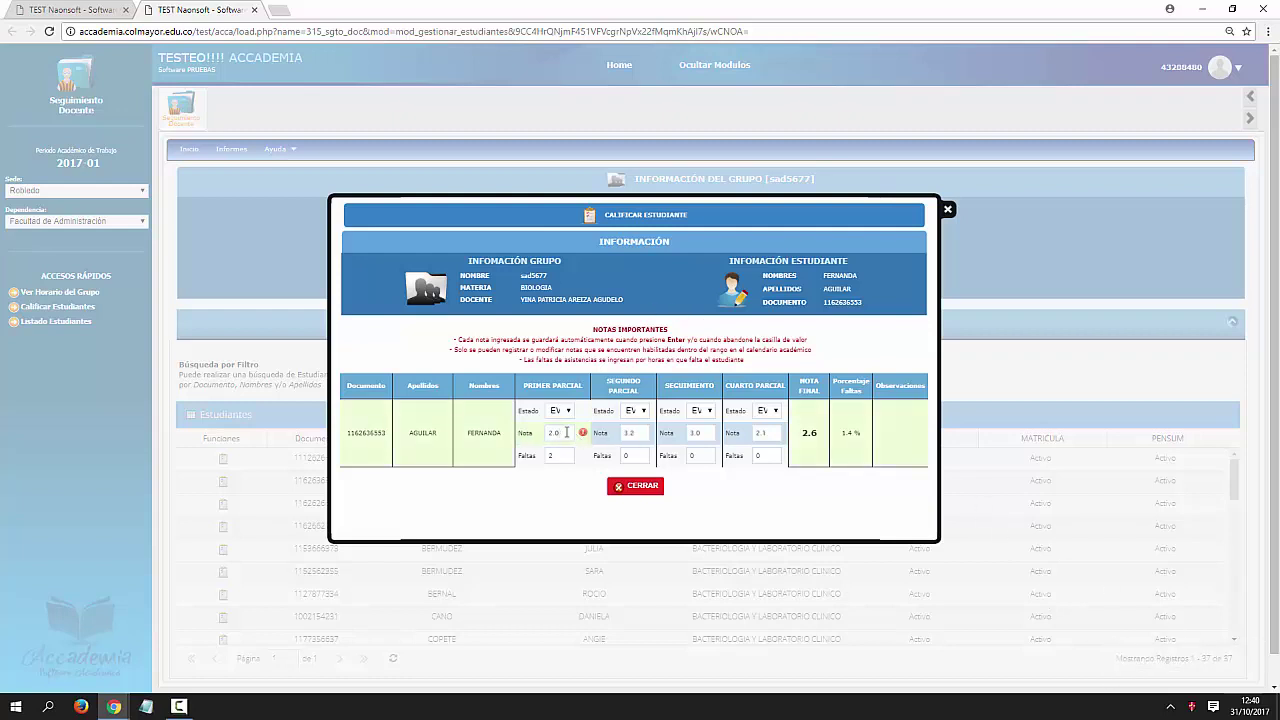
key("BackSpace")
key("BackSpace")
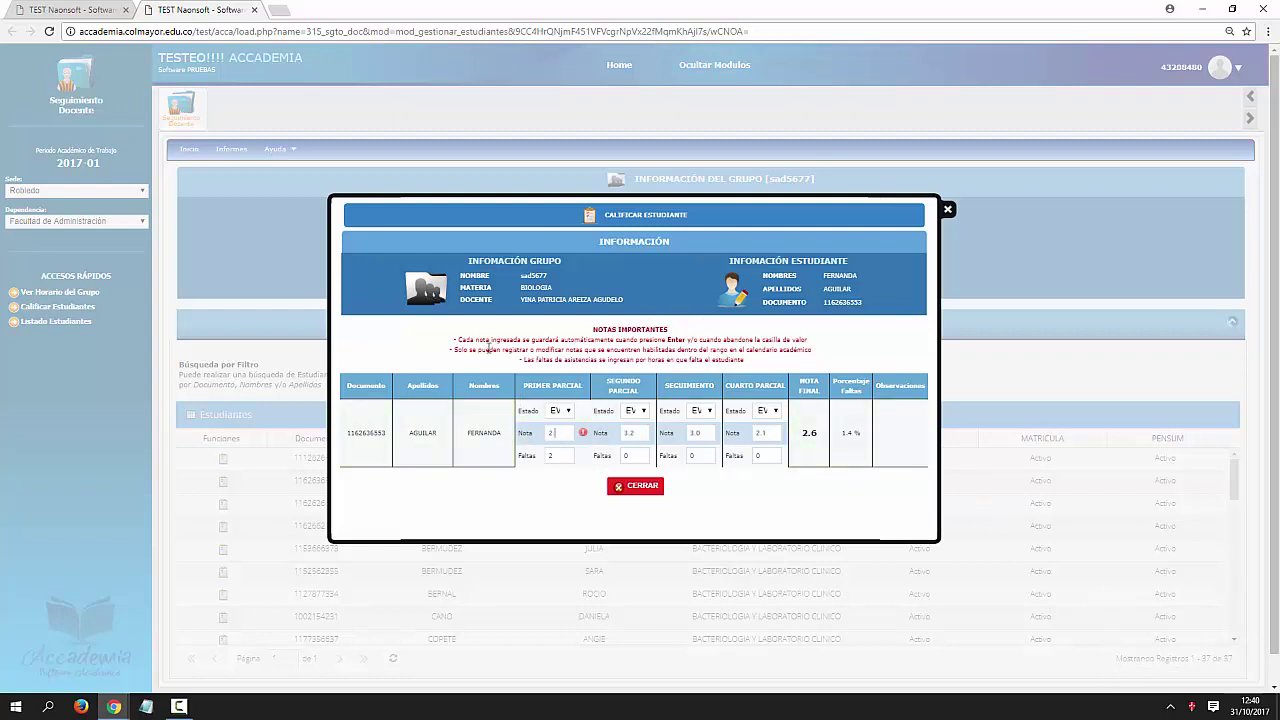
type(".4")
left_click(540, 443)
left_click(568, 455)
left_click(648, 487)
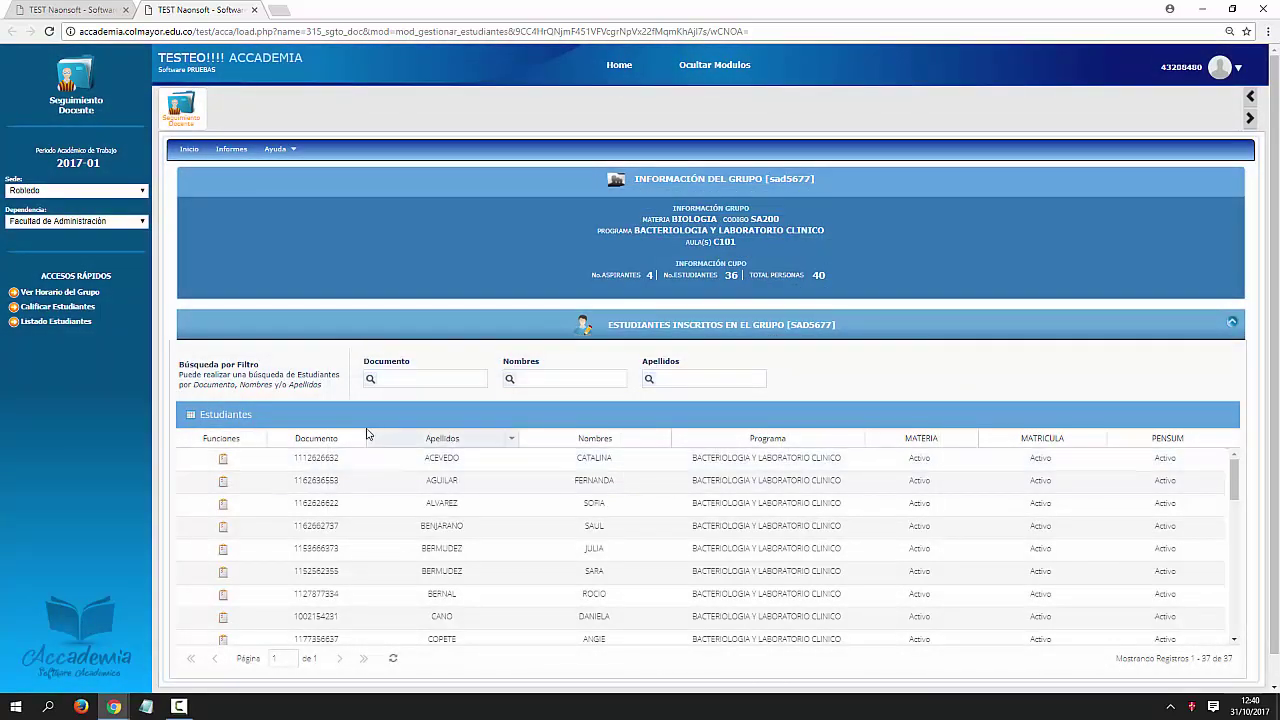
Check the Primer Parcial absences in the first student's grading form, and close the form
left_click(224, 463)
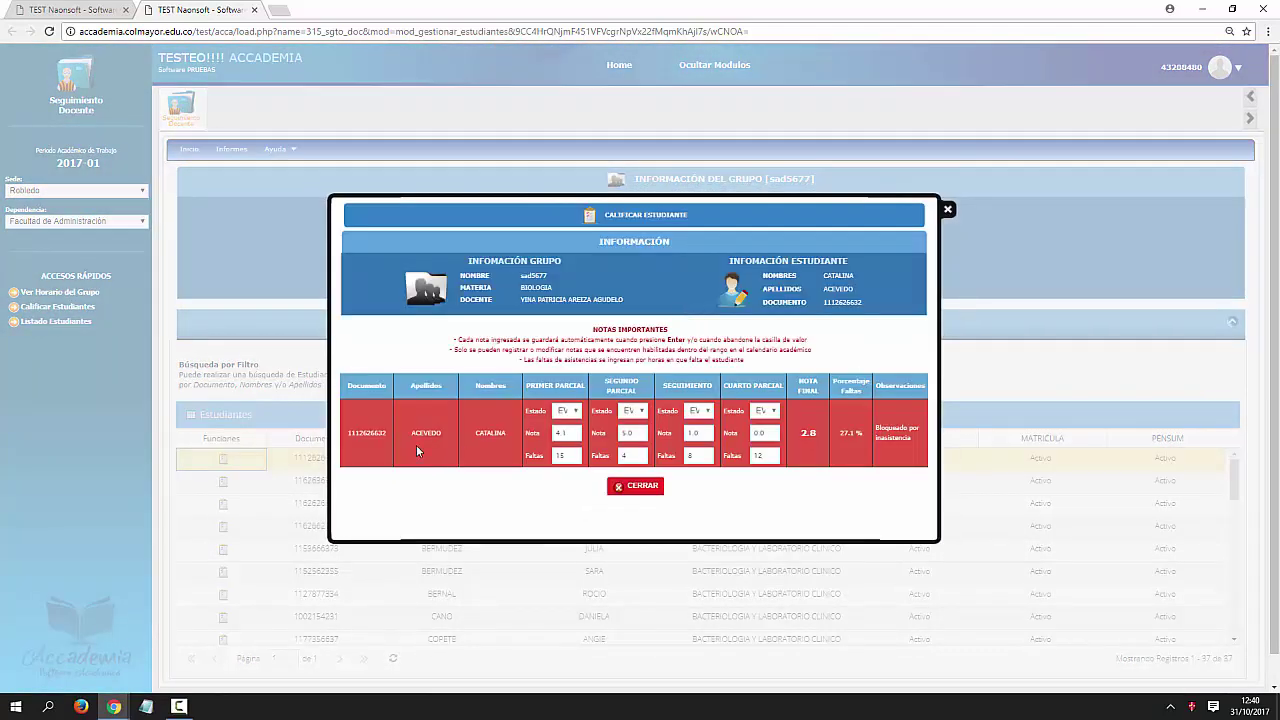
left_click(561, 455)
type("15")
left_click(644, 487)
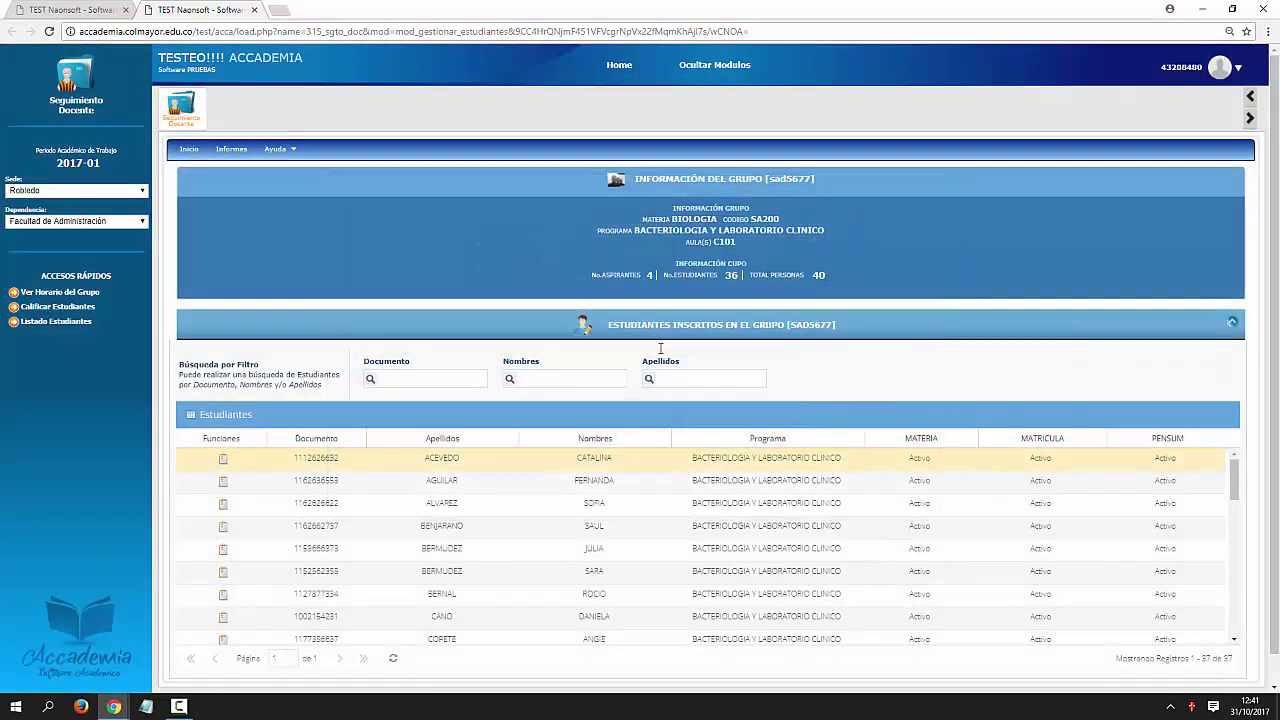
Open the Calificar Estudiantes table for the whole group and set the second student's Primer Parcial grade to 2.3
scroll(400, 400, "down", 1)
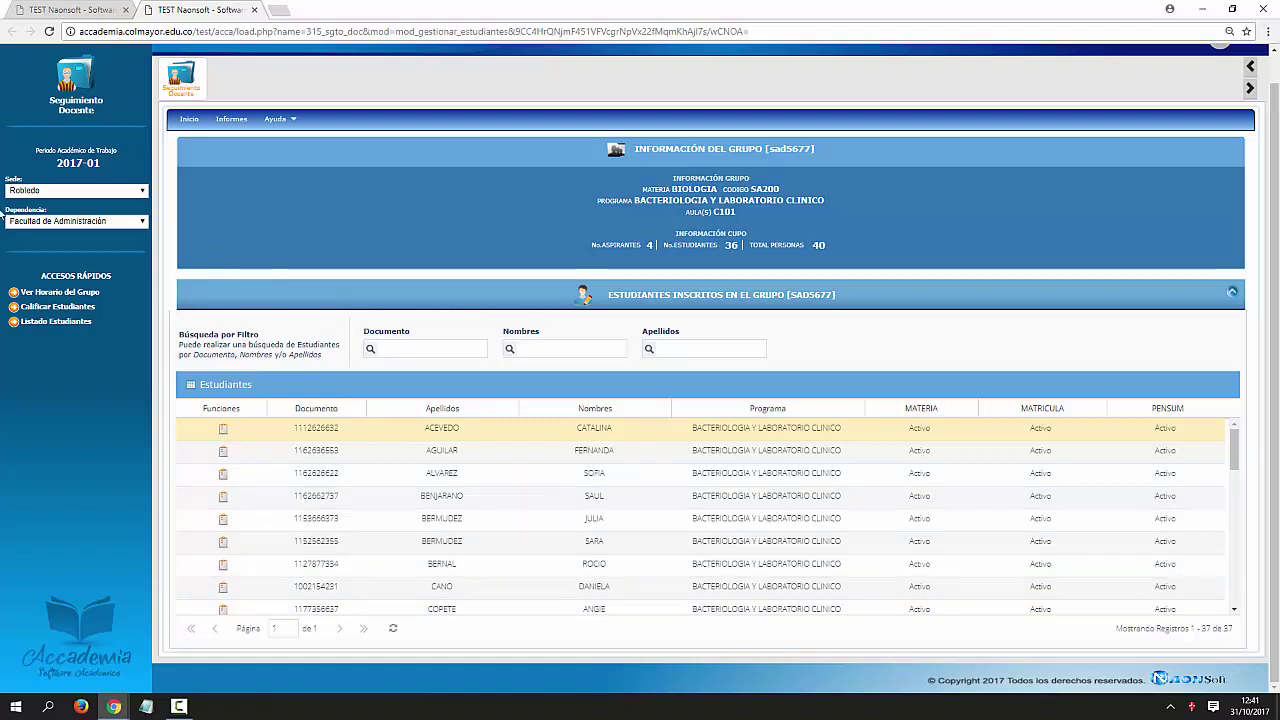
left_click(62, 307)
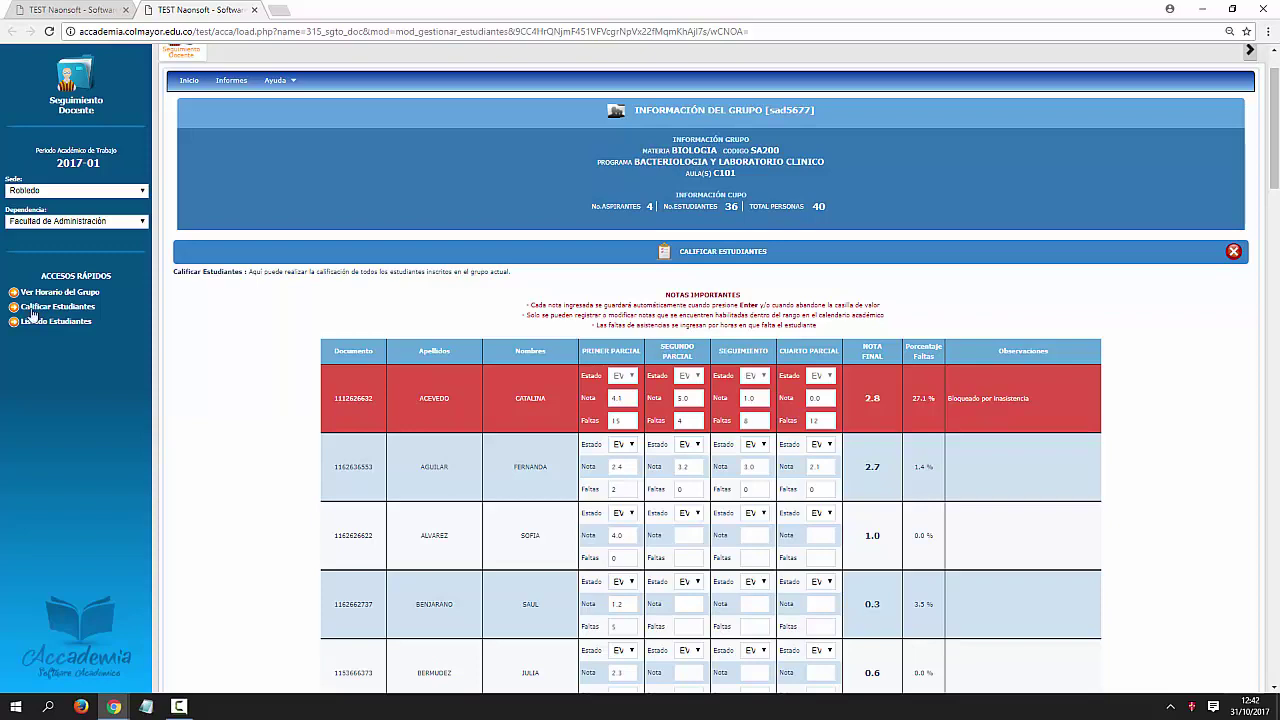
scroll(517, 401, "down", 2)
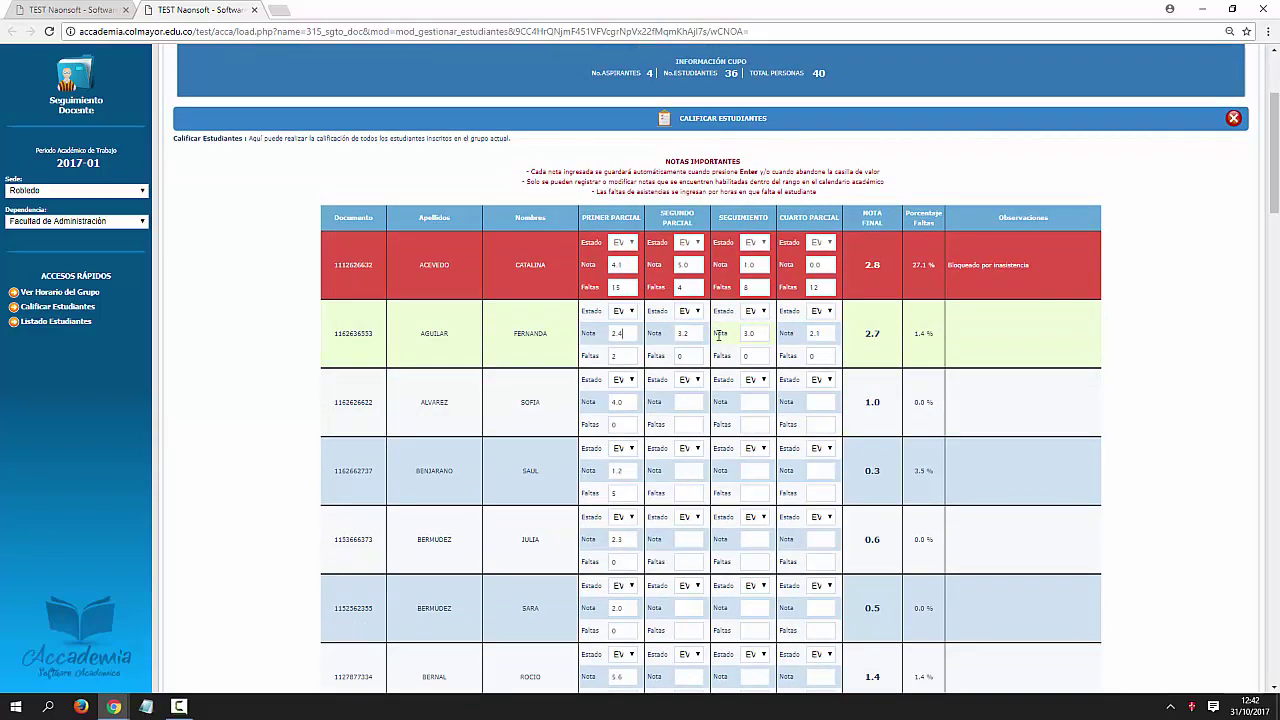
key("BackSpace")
key("BackSpace")
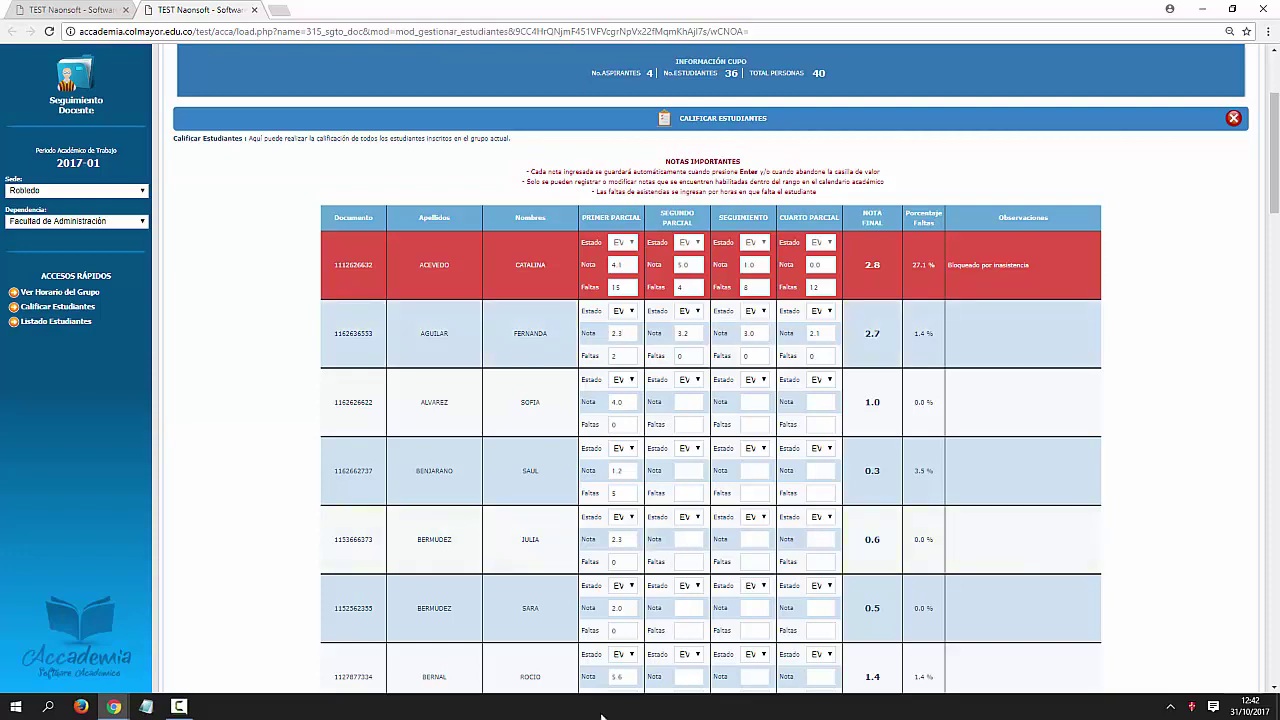
key("Return")
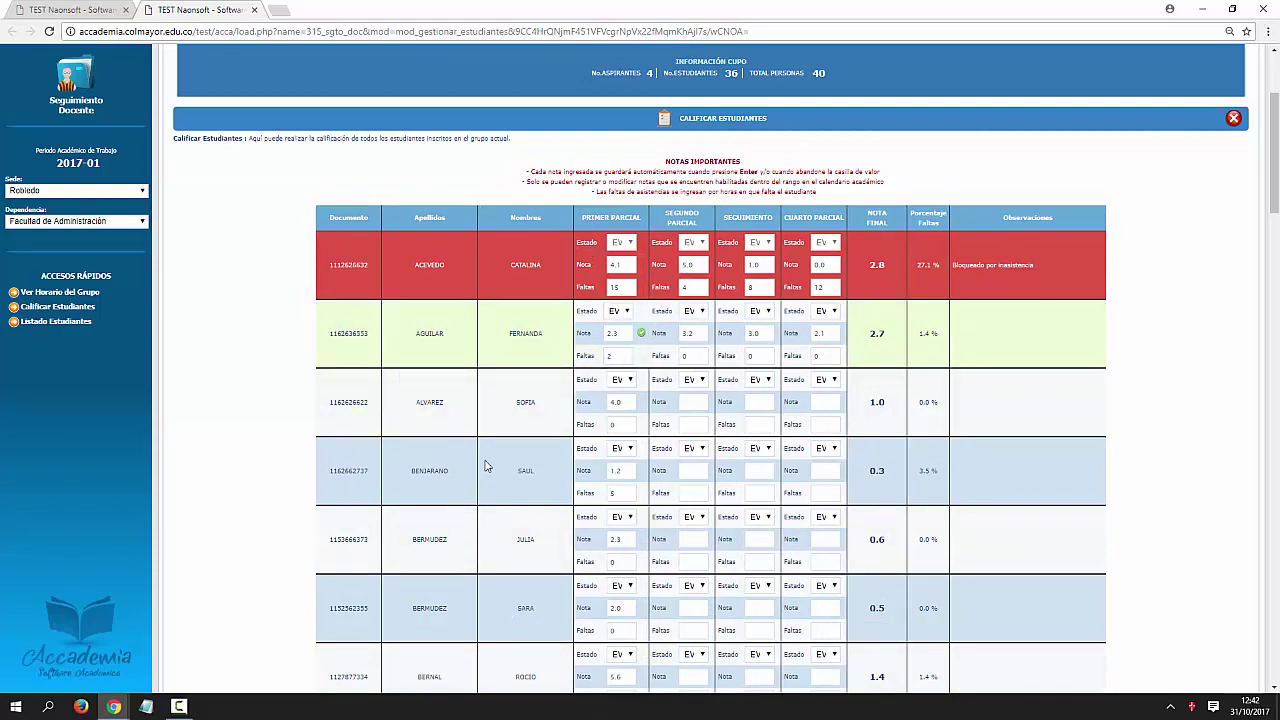
Export the group's student list and save it to the Desktop as 20171031_sad5677_listado_estudiantes_grupo.xls
scroll(487, 476, "down", 5)
scroll(487, 476, "down", 11)
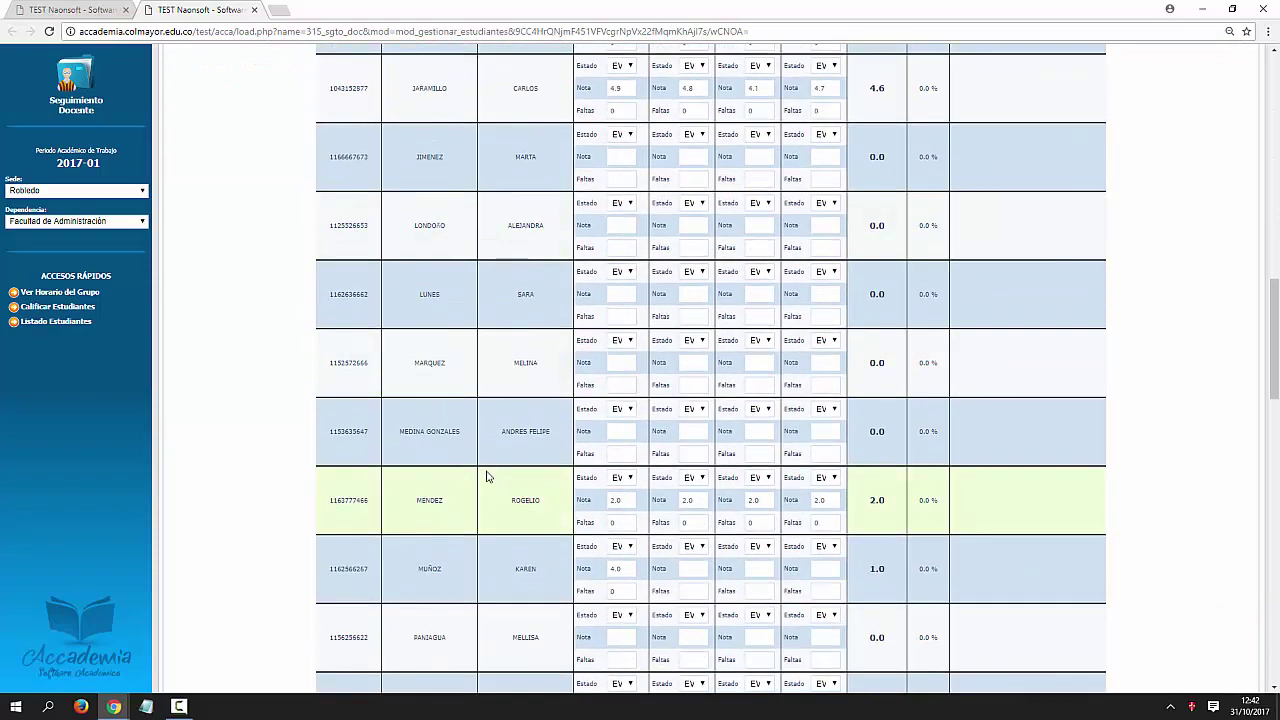
scroll(487, 476, "up", 11)
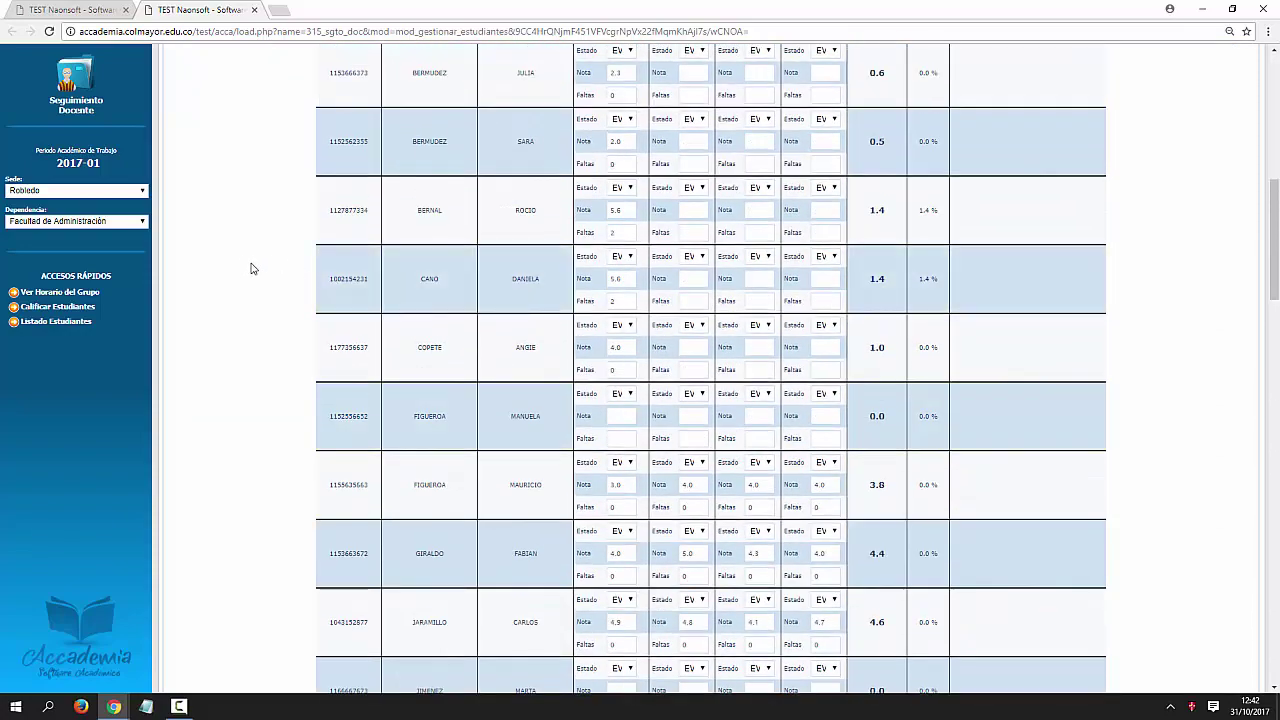
left_click(68, 322)
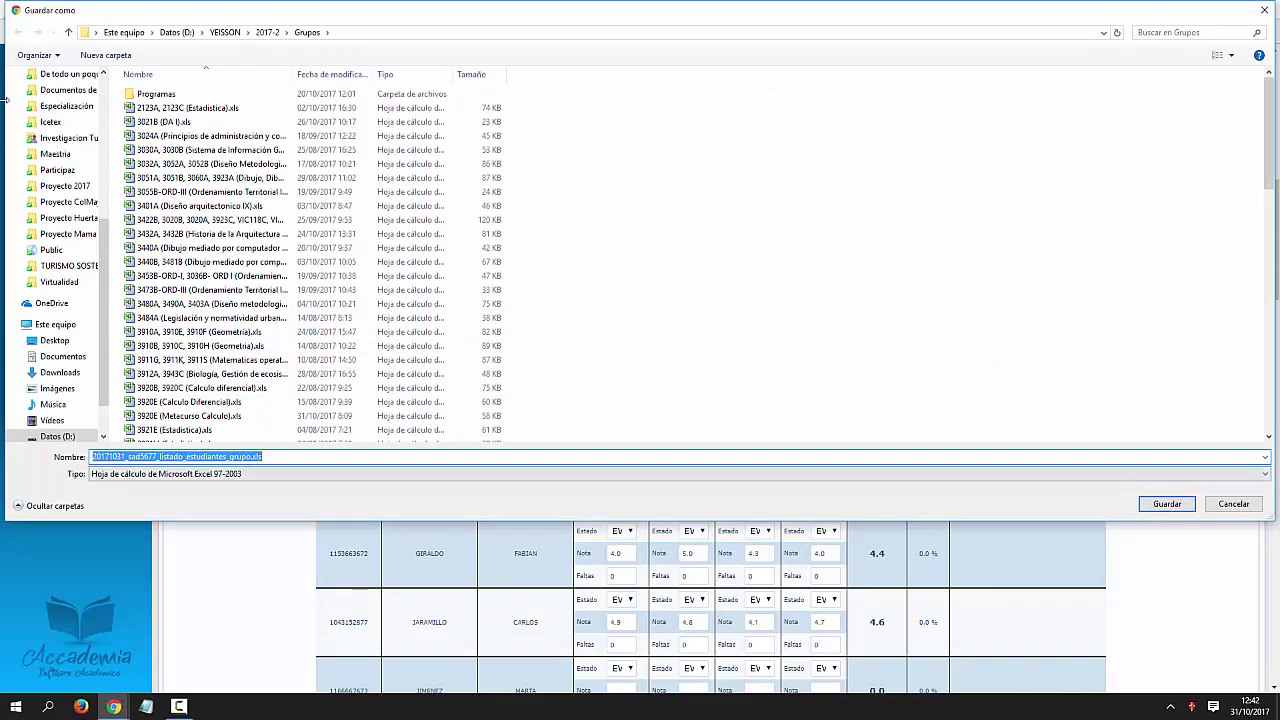
scroll(80, 220, "up", 6)
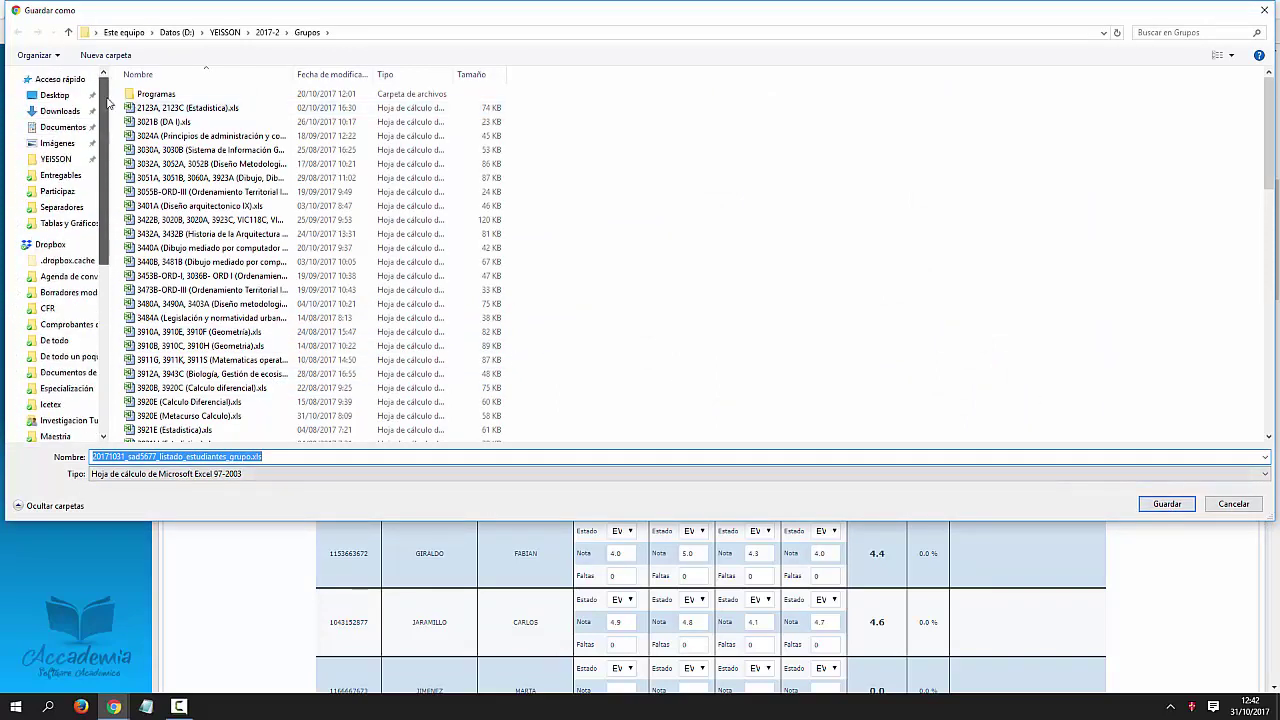
left_click(50, 96)
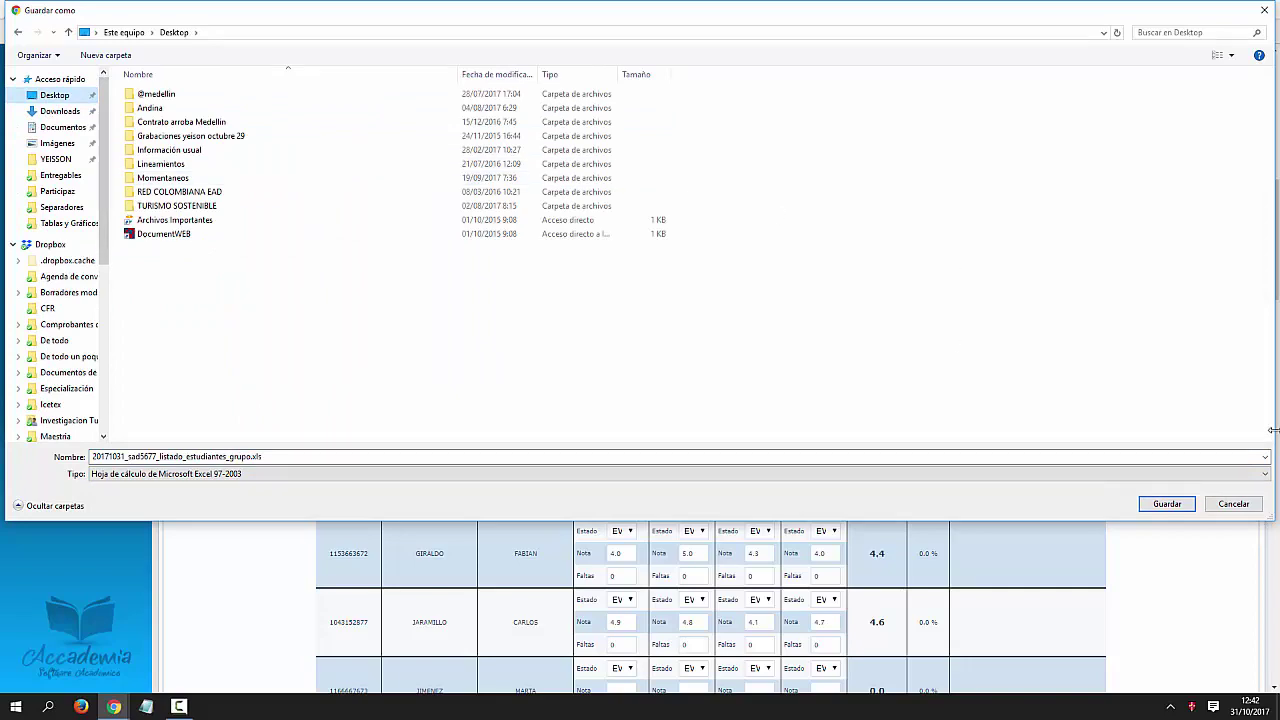
left_click(1167, 504)
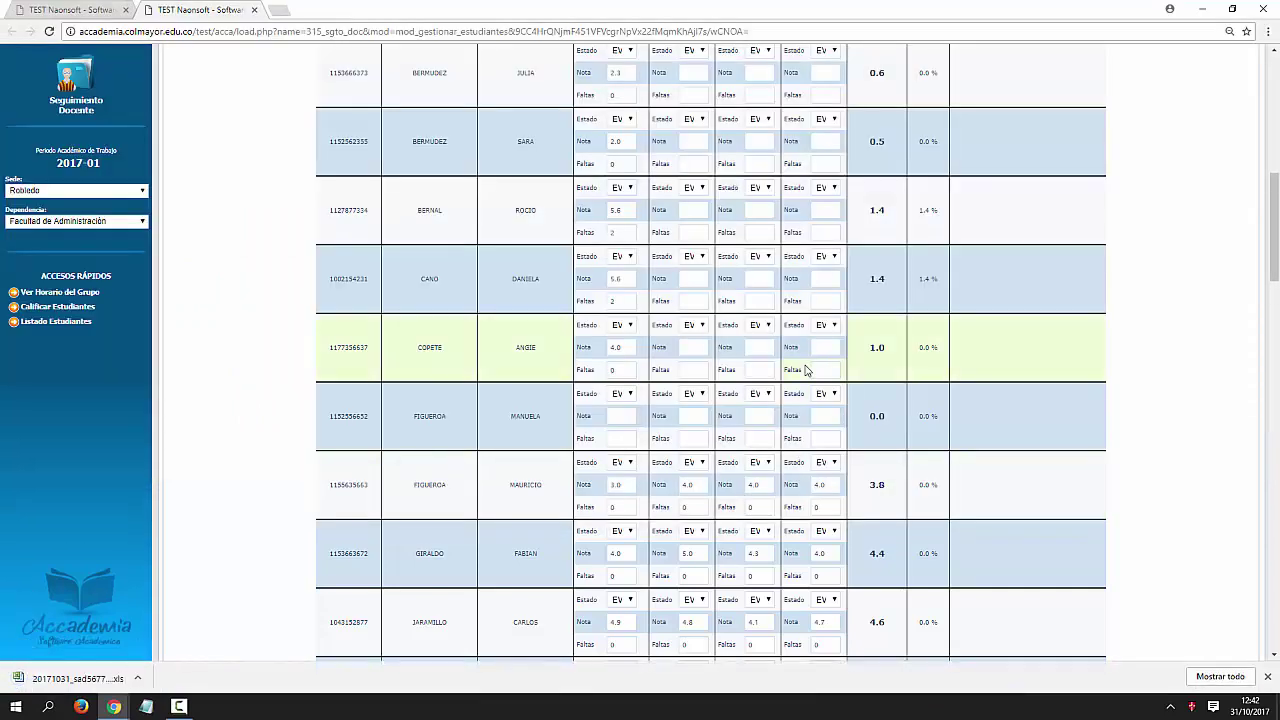
Review the remaining students in the group's grading table
scroll(232, 306, "down", 3)
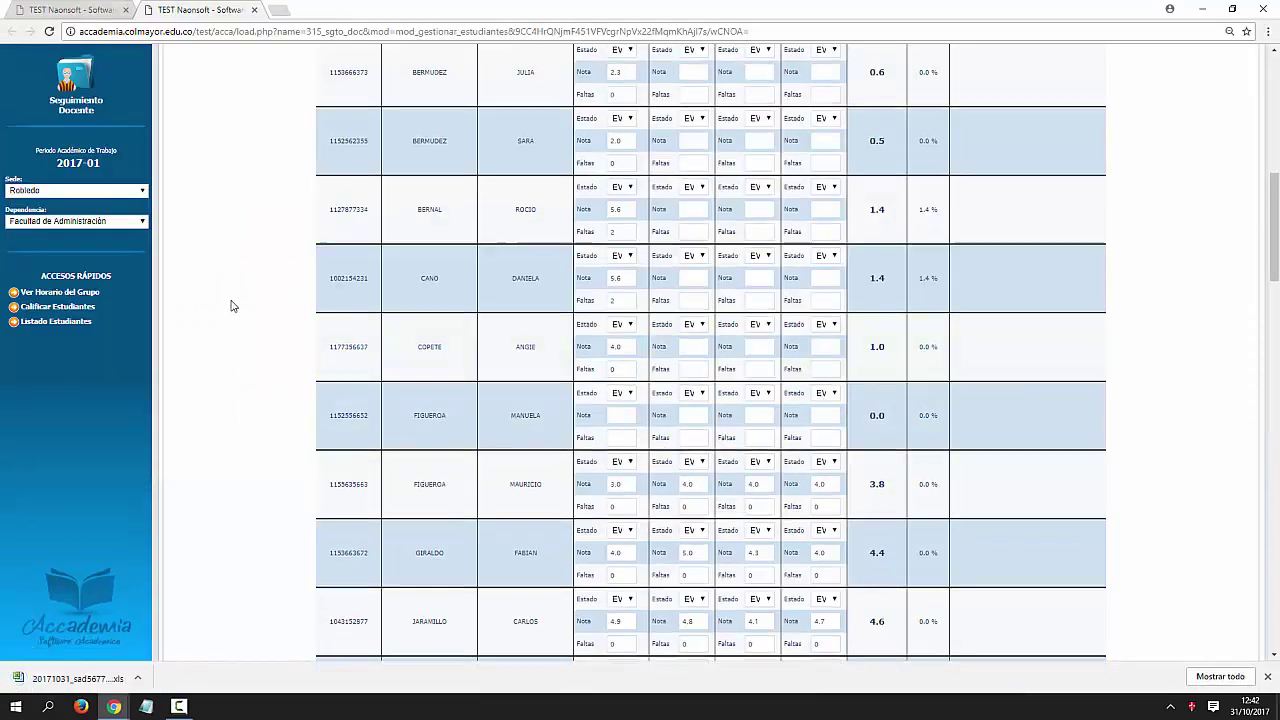
scroll(228, 304, "down", 8)
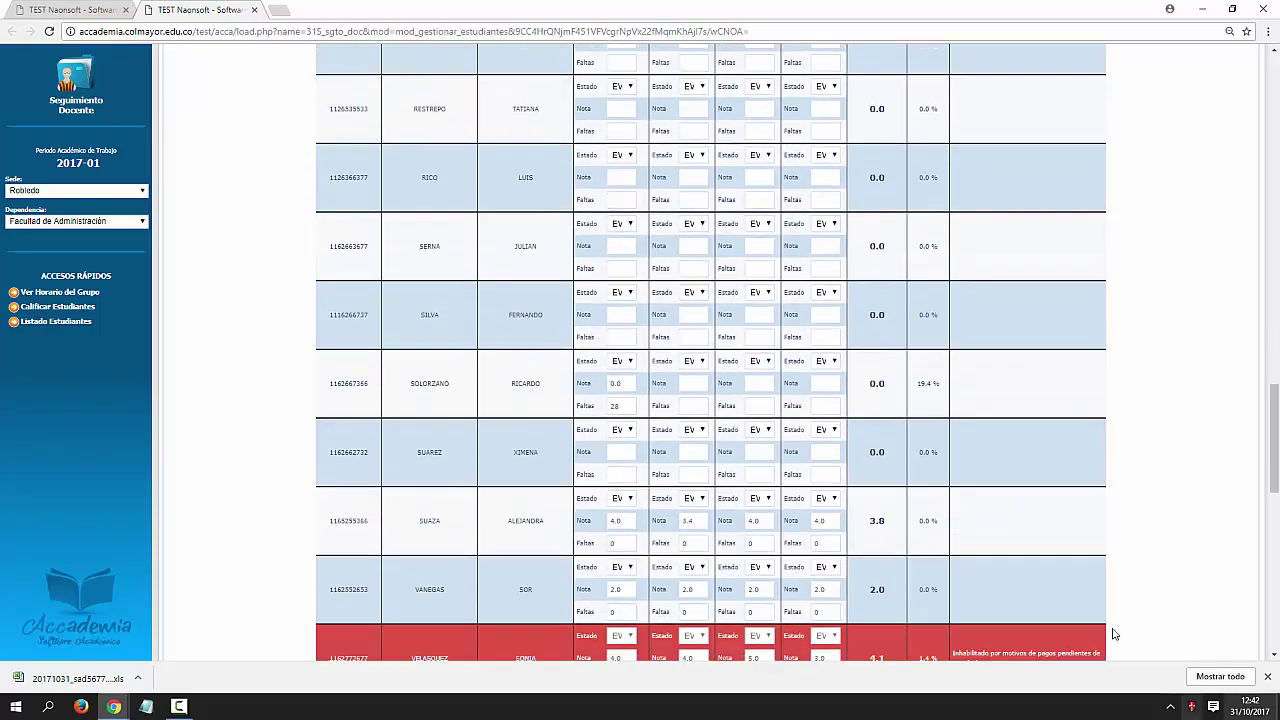